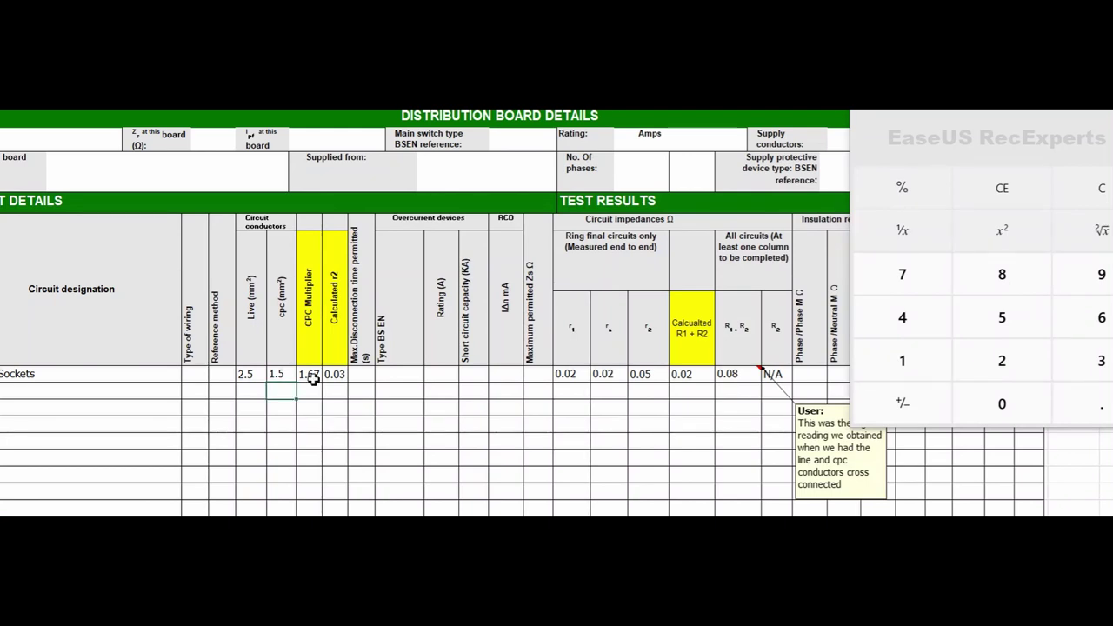
Step: Inspect the Sockets row's CPC Multiplier formula and check it in Calculator by dividing 2.5 by 1.5
double_click(309, 379)
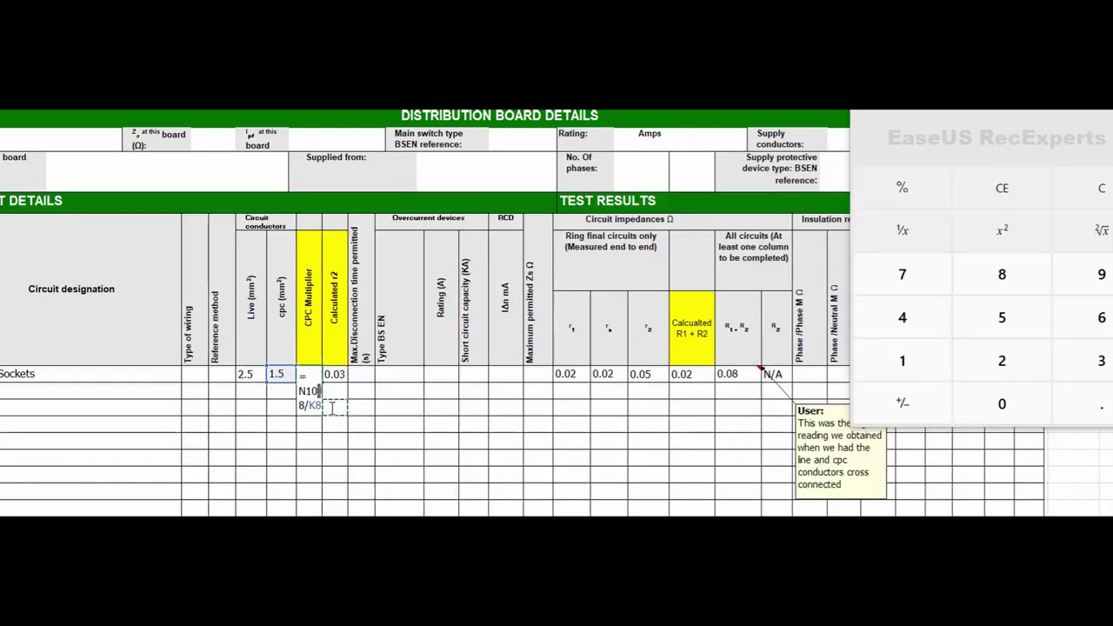
key("Return")
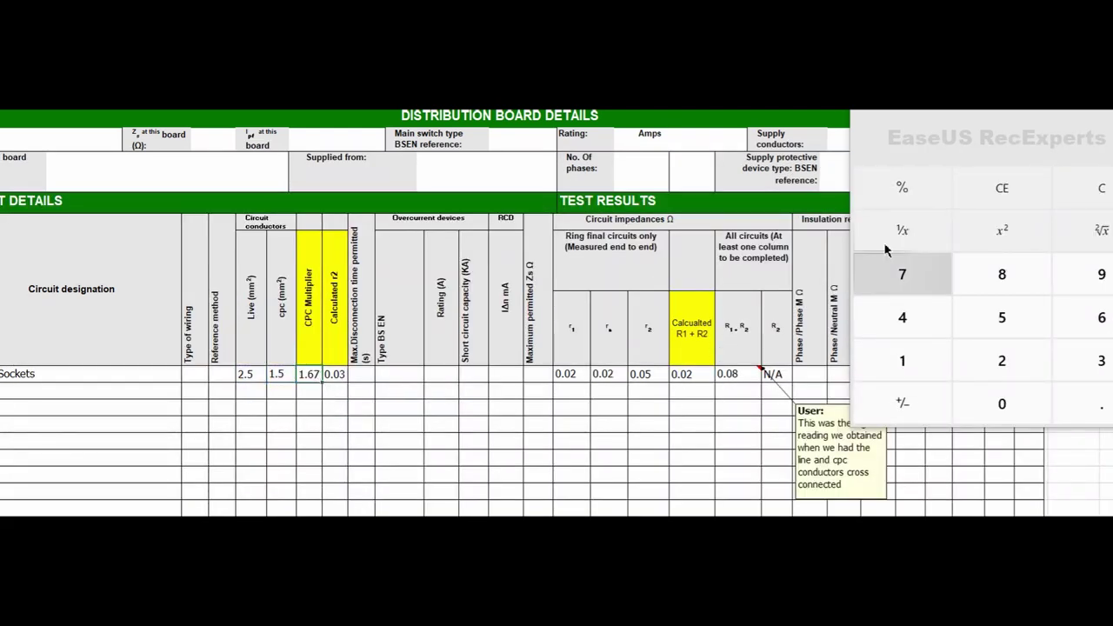
left_click(992, 113)
left_click_drag(991, 113, 522, 162)
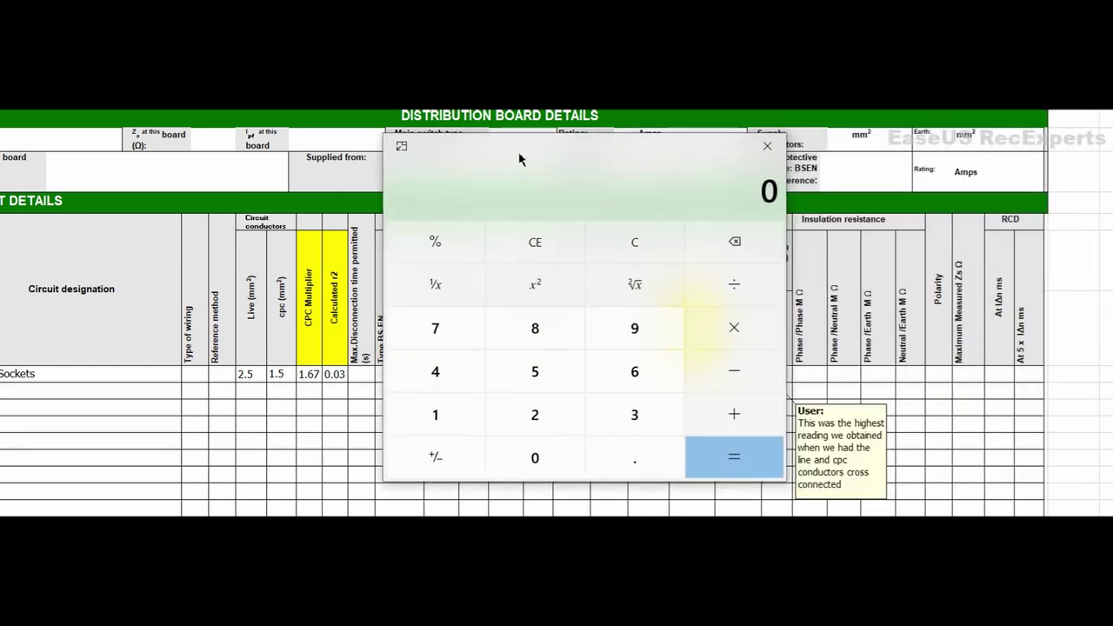
left_click(534, 411)
left_click(616, 449)
left_click(546, 380)
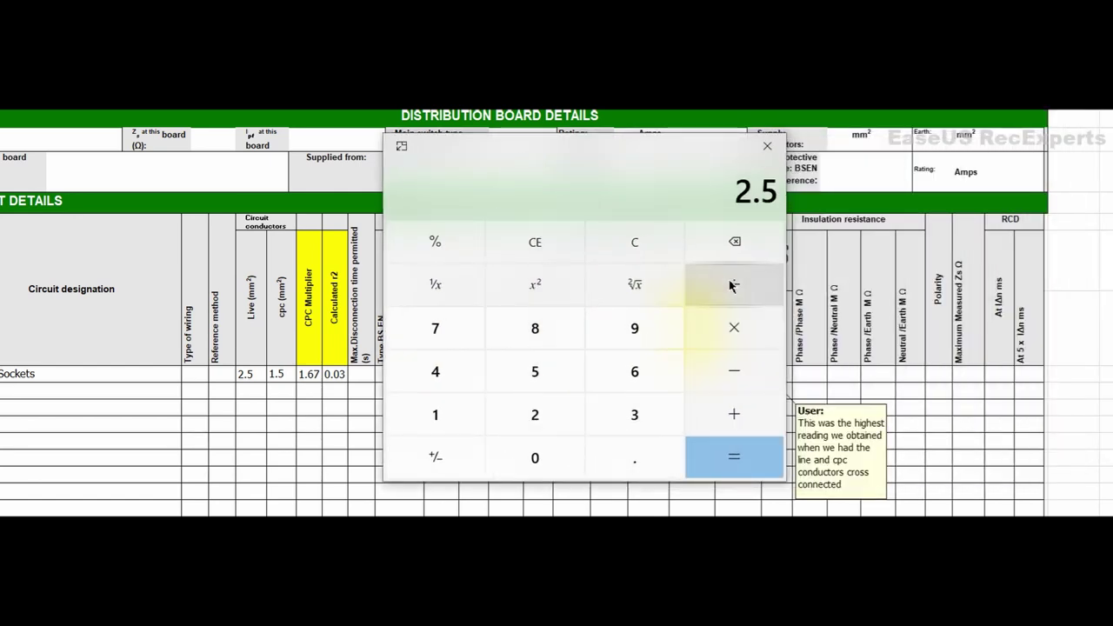
left_click(469, 420)
left_click(619, 456)
left_click(534, 375)
left_click(729, 464)
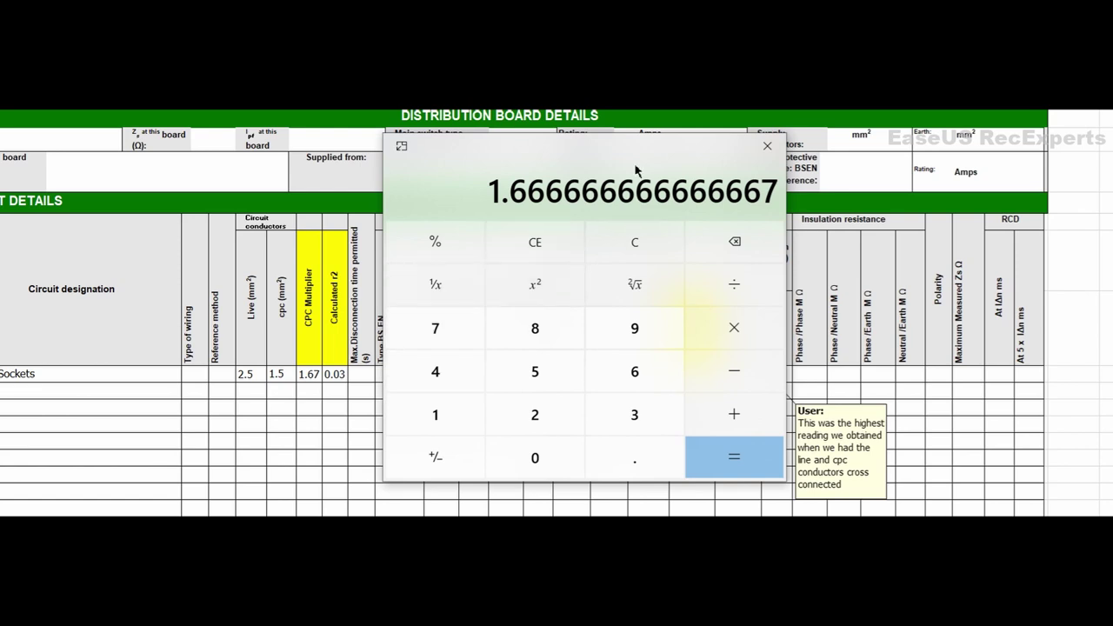
left_click_drag(614, 157, 1106, 133)
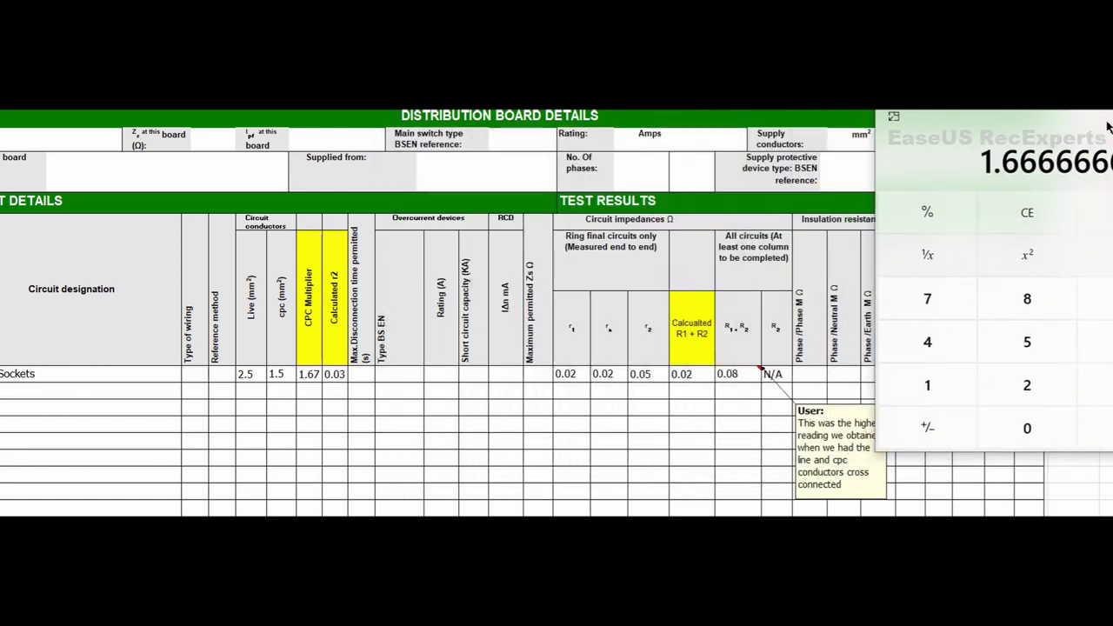
Step: Inspect the Calculated r2 formula in the Sockets row, leaving it unedited
left_click(331, 374)
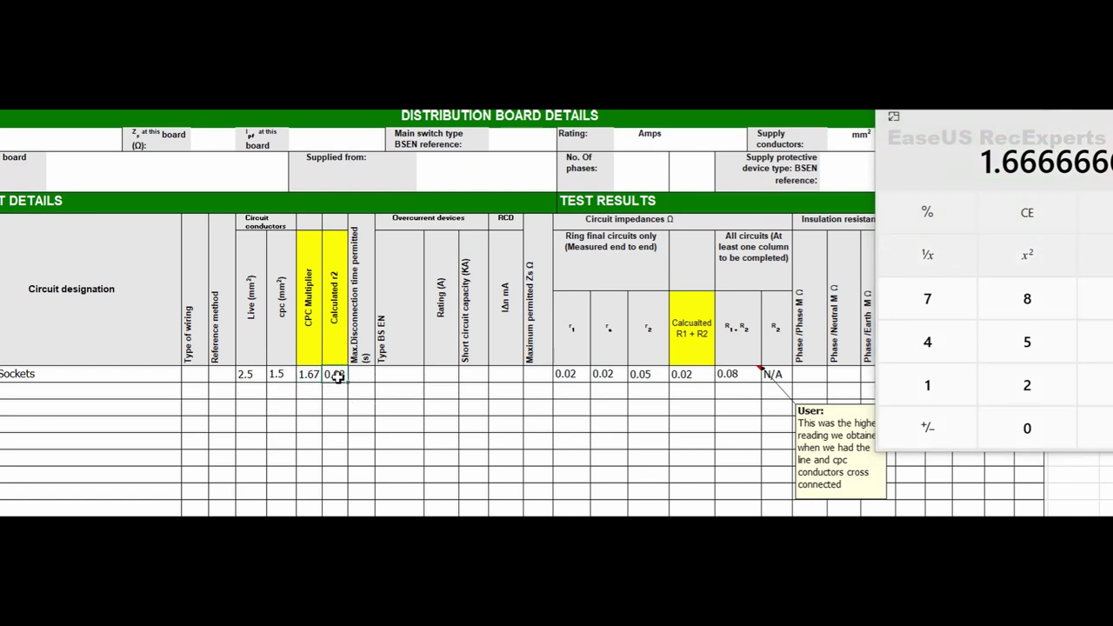
double_click(337, 375)
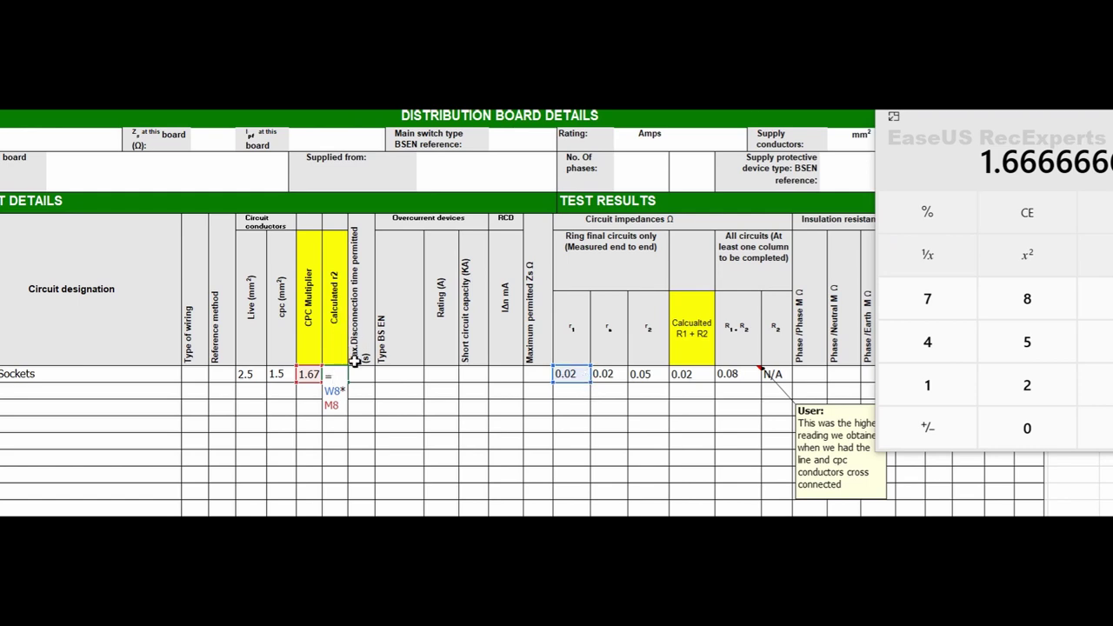
key("Return")
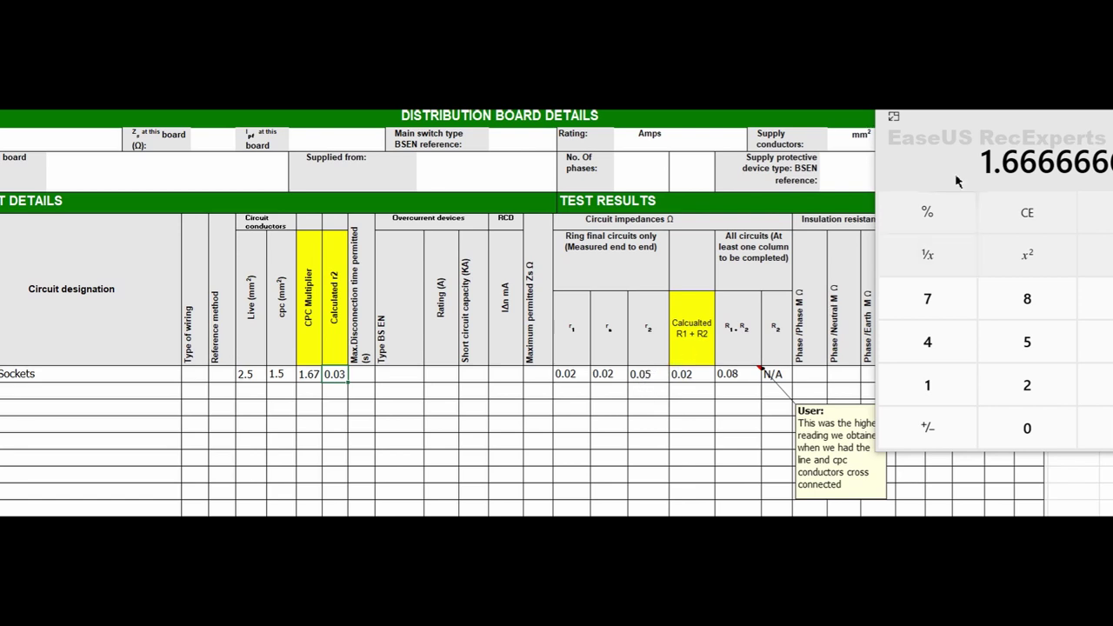
left_click_drag(1019, 120, 913, 114)
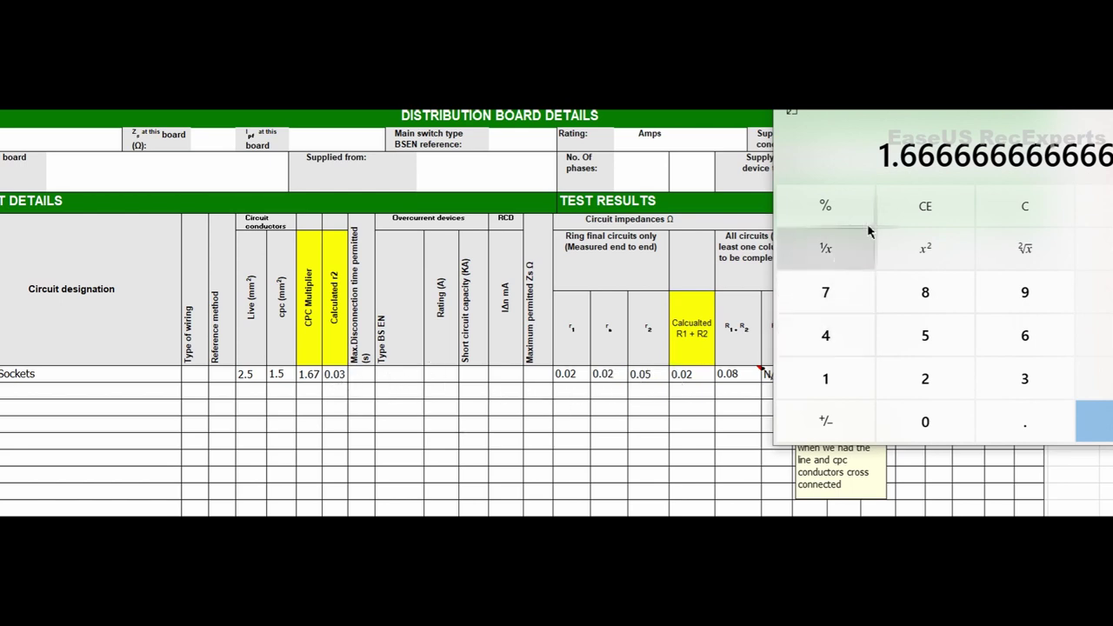
left_click_drag(905, 111, 1028, 111)
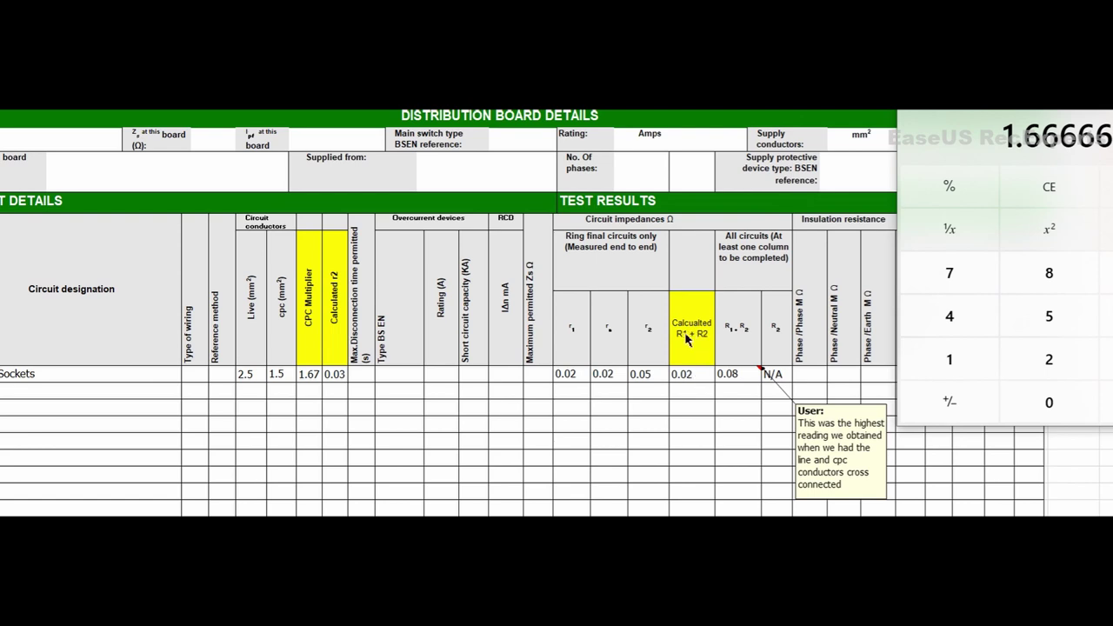
Step: Inspect the Calculated R1 + R2 formula in the Sockets row and the cells it references
left_click(692, 377)
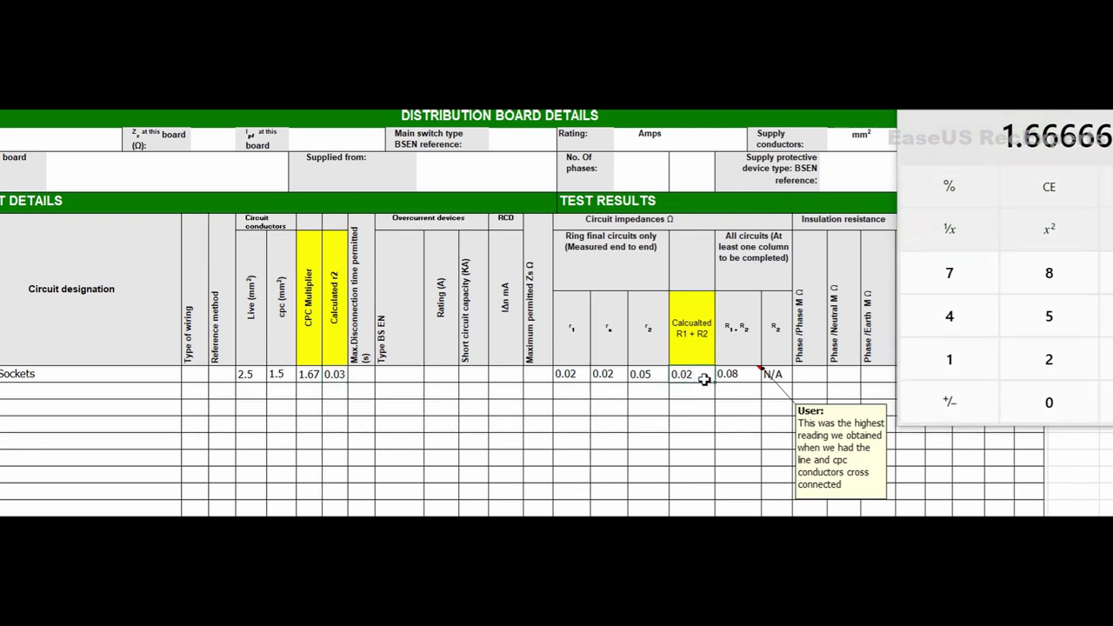
double_click(704, 377)
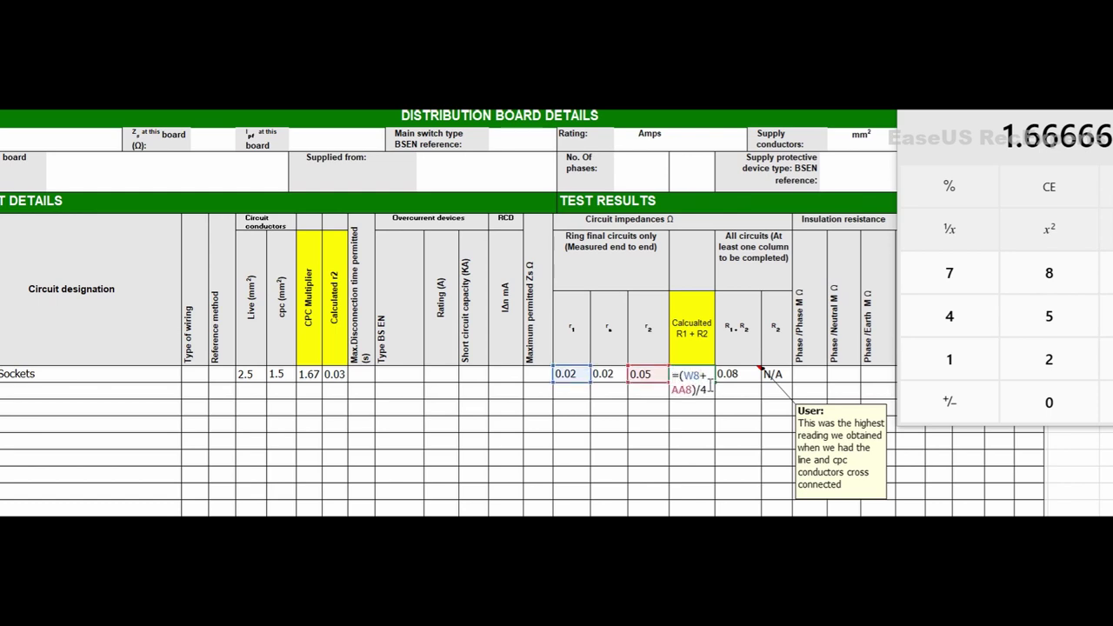
left_click(587, 379)
key("Return")
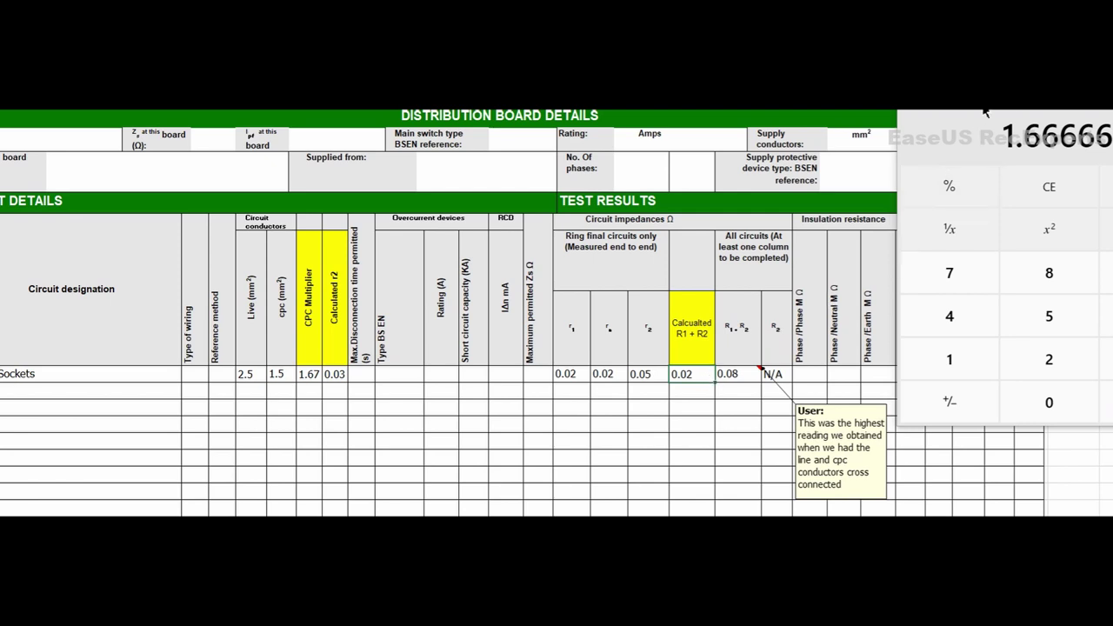
Step: Clear Calculator and check the R1 + R2 calculation by adding 0.02 and 0.05 and dividing the sum by 4
left_click(900, 174)
left_click_drag(995, 119, 808, 162)
left_click(877, 259)
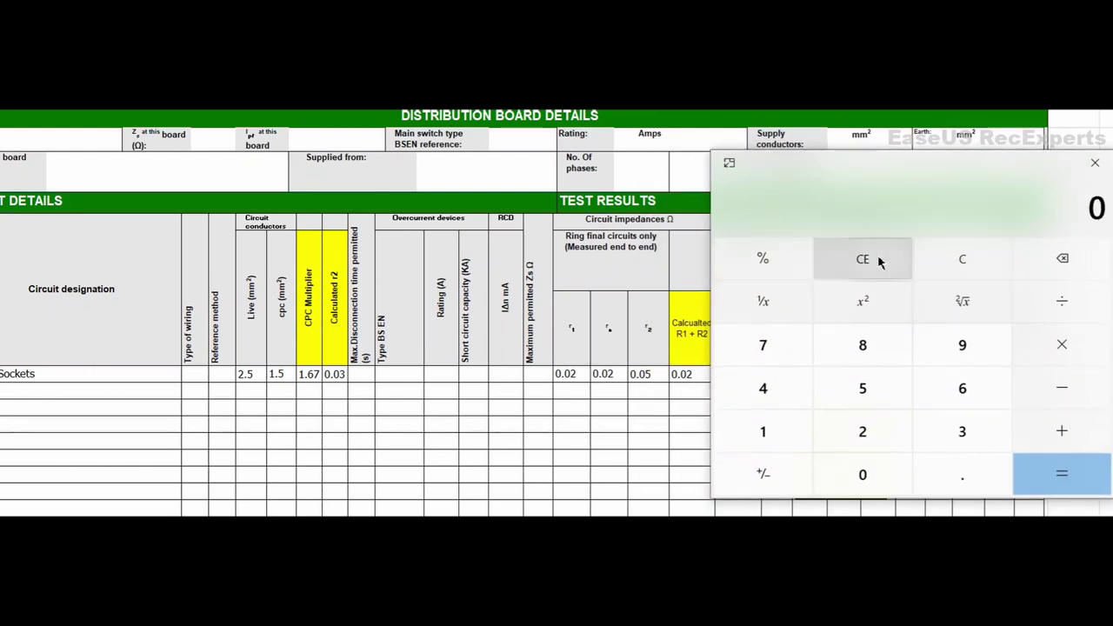
left_click(955, 475)
left_click(884, 475)
left_click(871, 441)
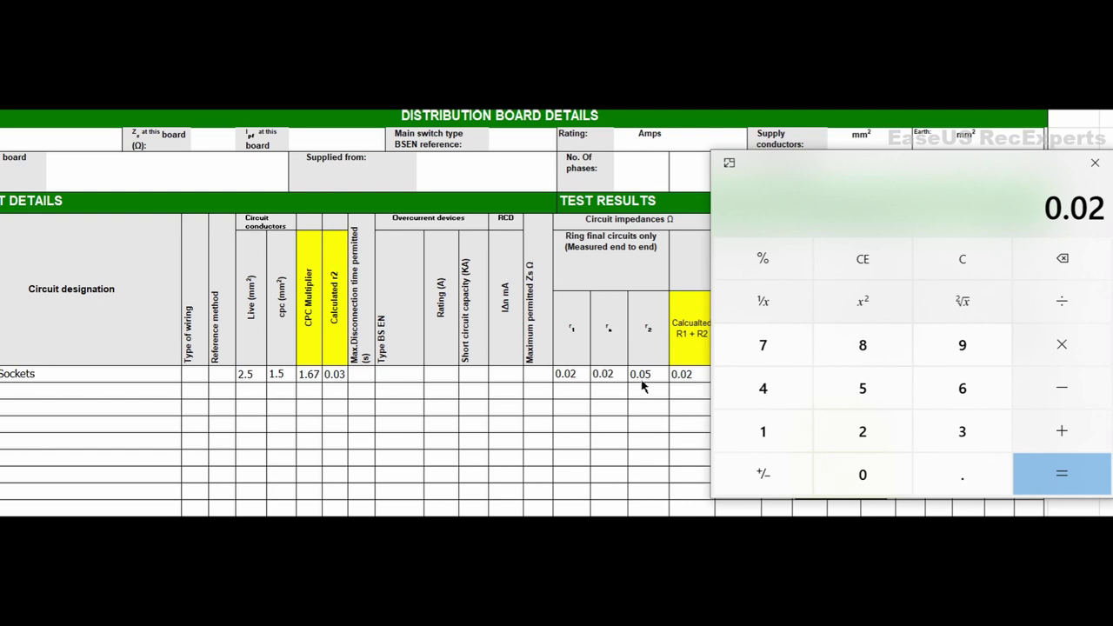
left_click(1059, 439)
left_click(970, 470)
left_click(887, 469)
left_click(861, 404)
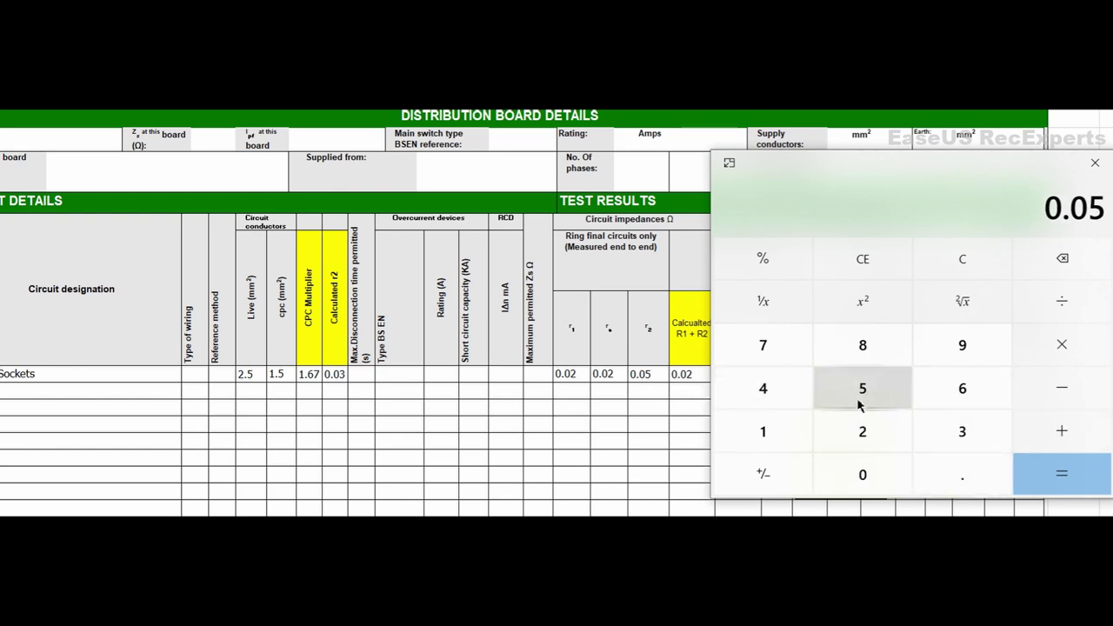
left_click(1072, 311)
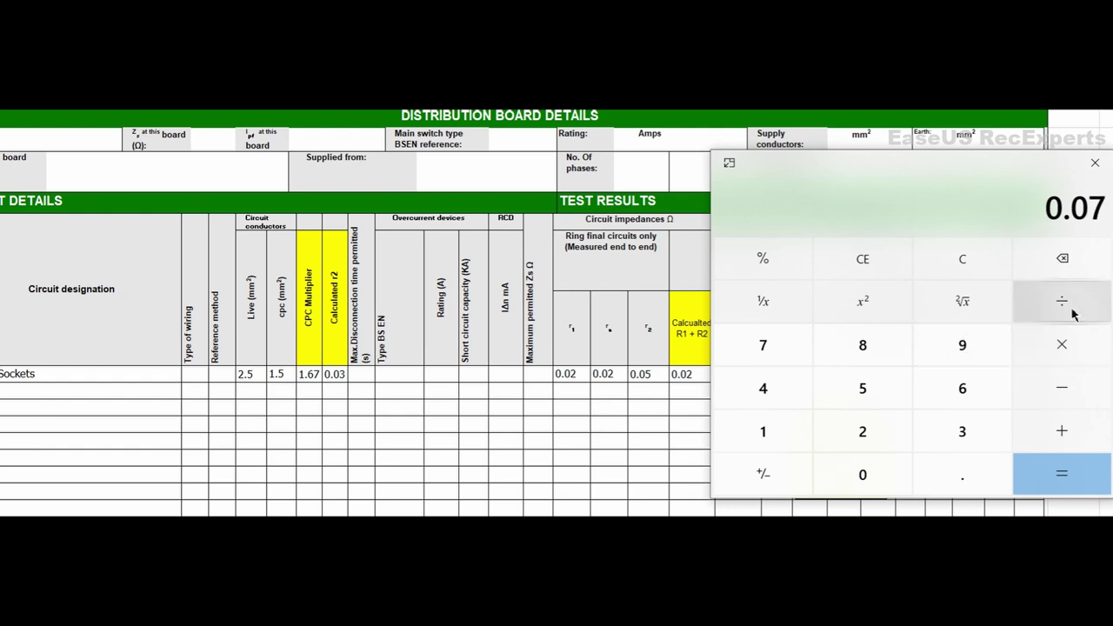
left_click(776, 388)
left_click(1051, 472)
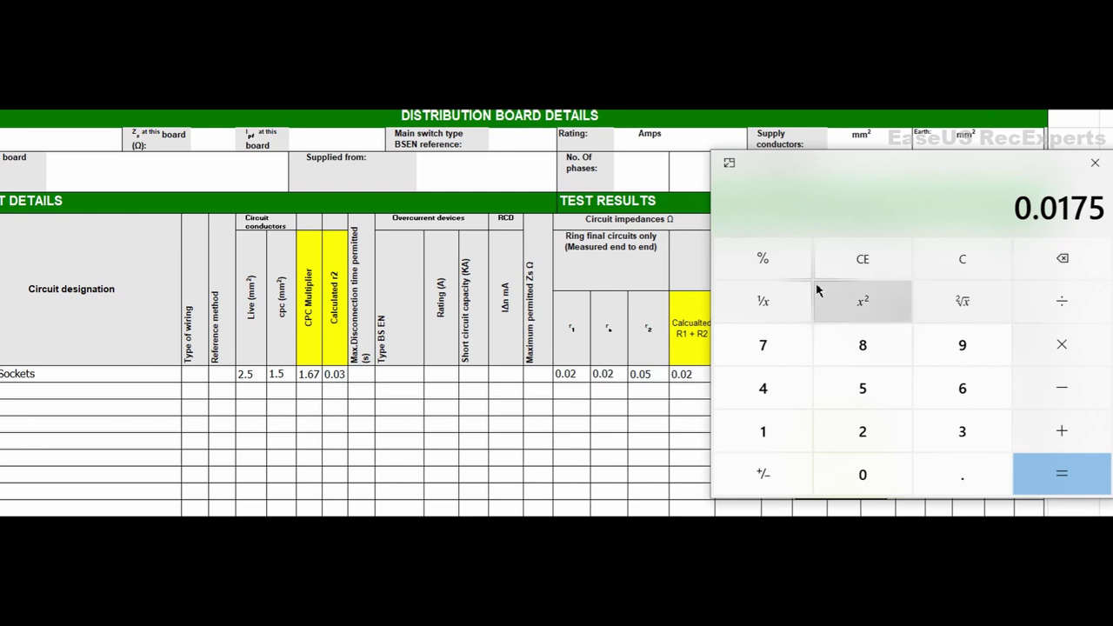
left_click_drag(852, 160, 934, 165)
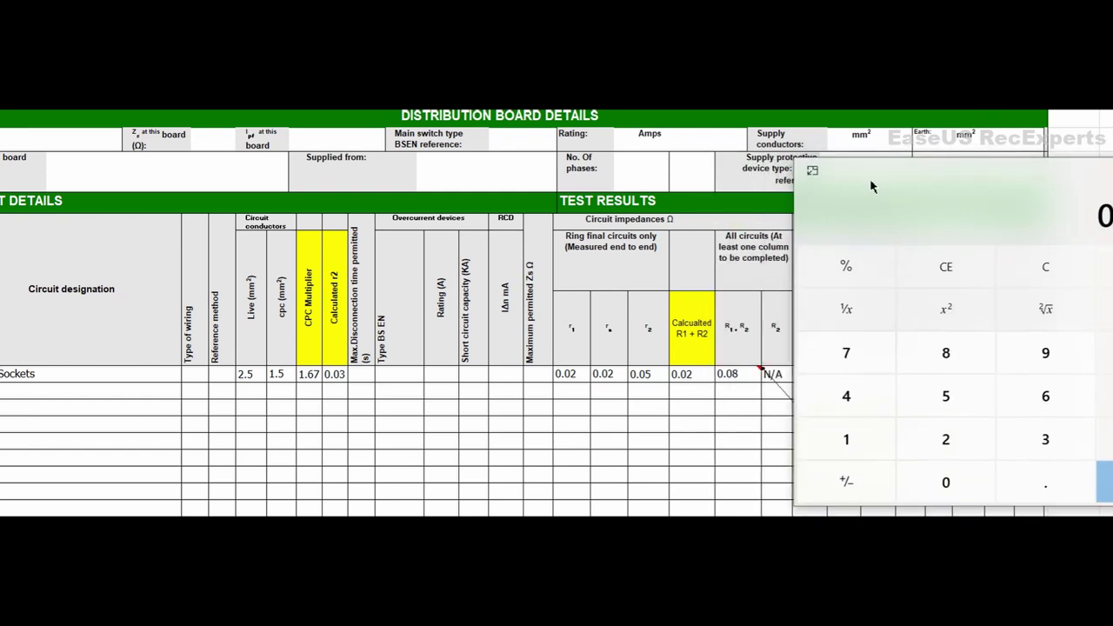
Step: Preview the Calculated R1 + R2 cell's number format at four decimal places, return it to two, and close the cell formatting
left_click(693, 376)
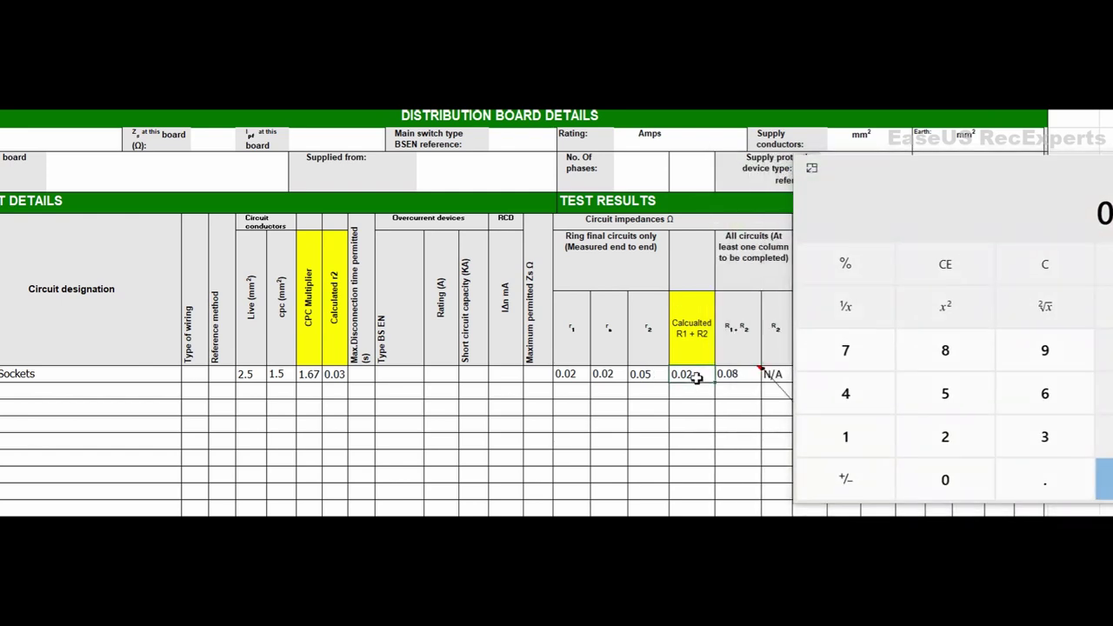
right_click(696, 378)
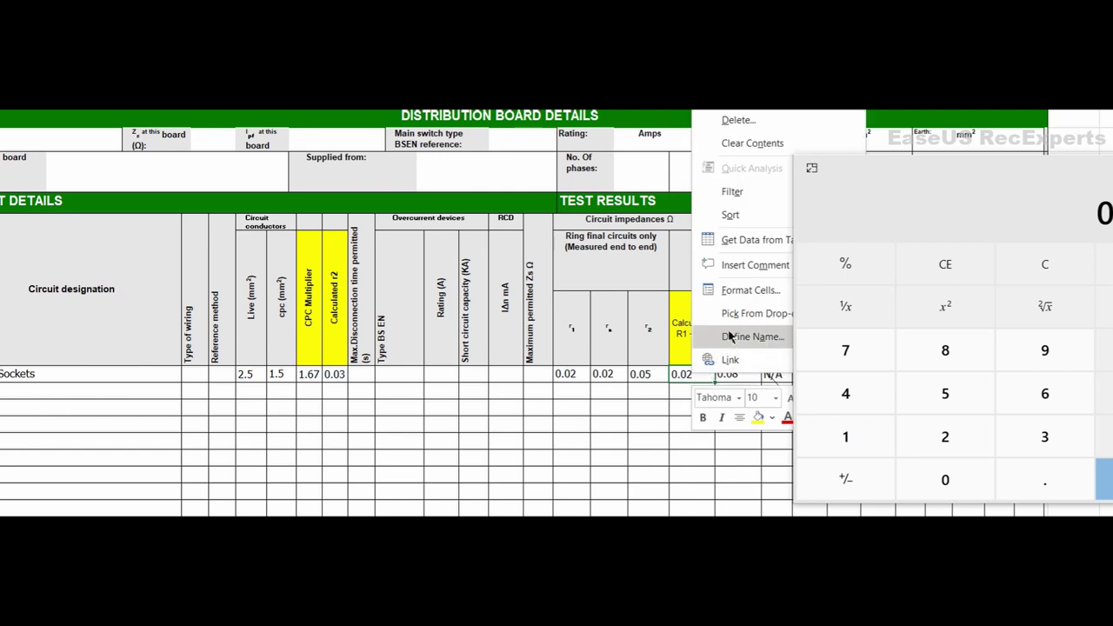
left_click(739, 291)
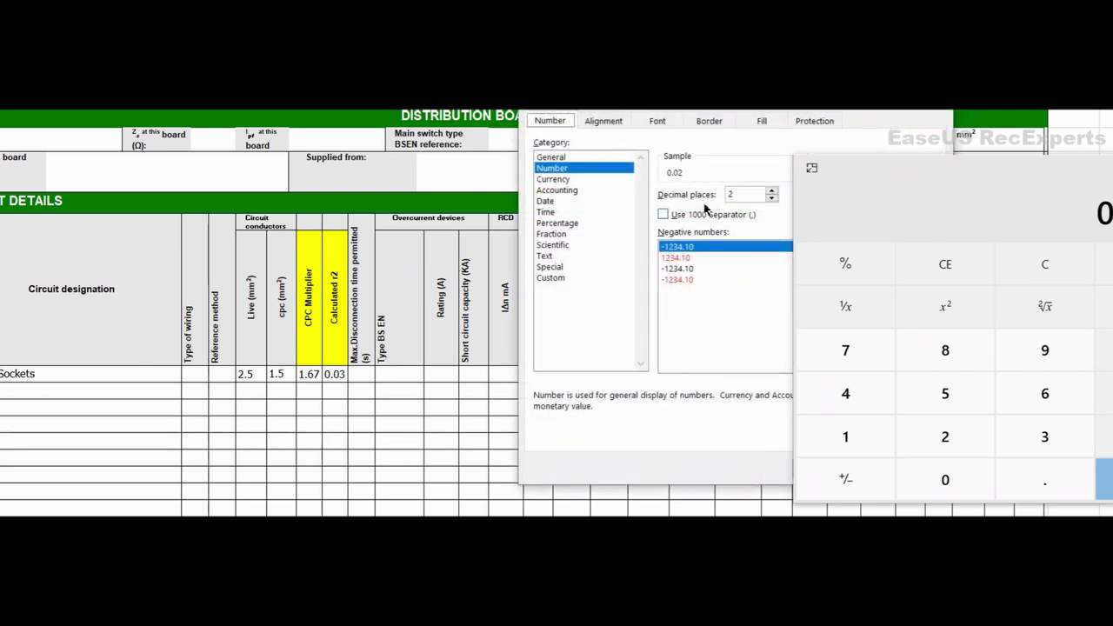
left_click_drag(653, 105, 553, 104)
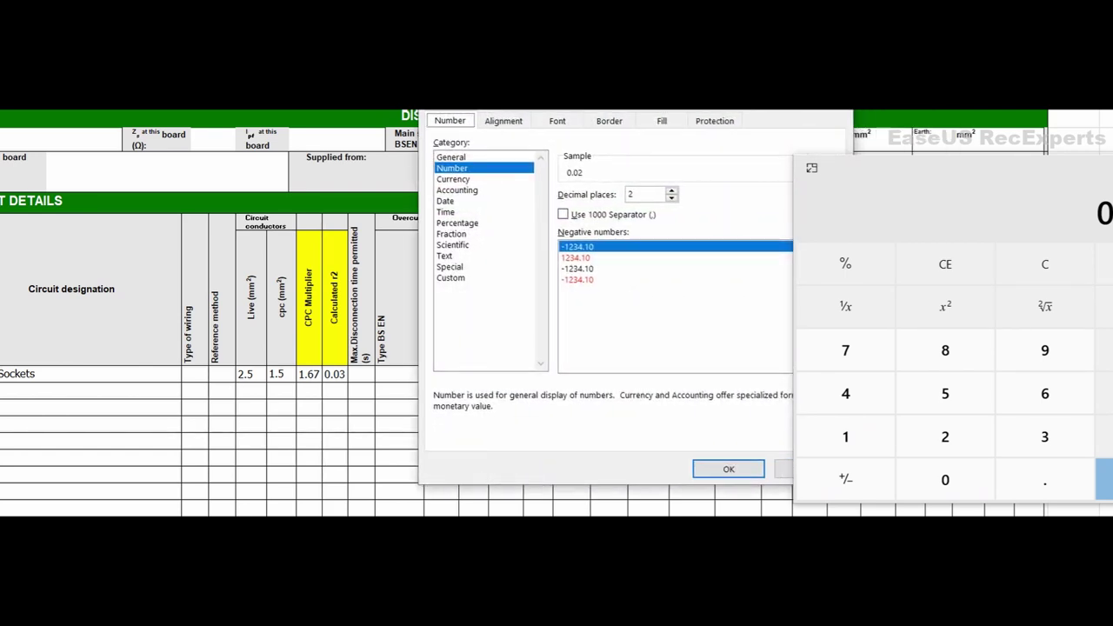
left_click(671, 192)
left_click(671, 192)
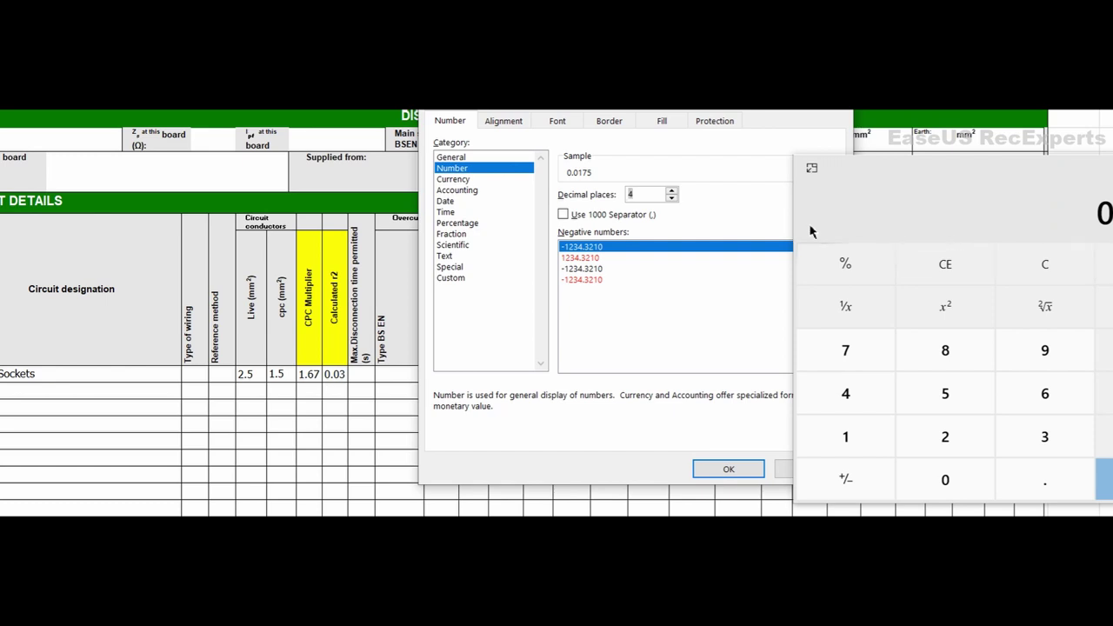
left_click(671, 199)
left_click(672, 198)
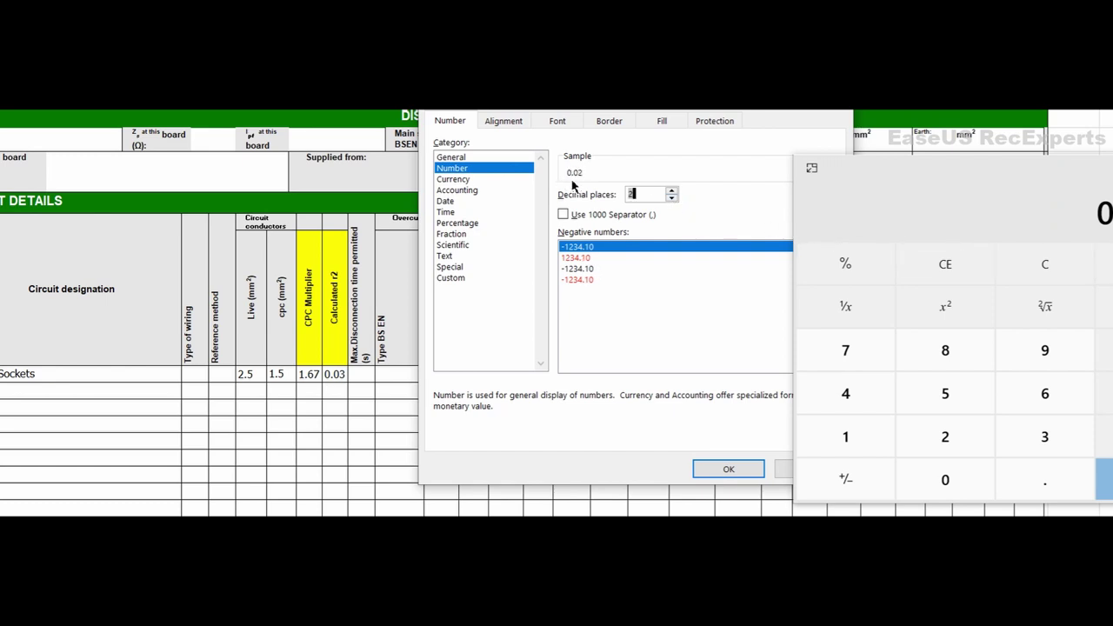
left_click_drag(671, 111, 551, 149)
left_click(715, 135)
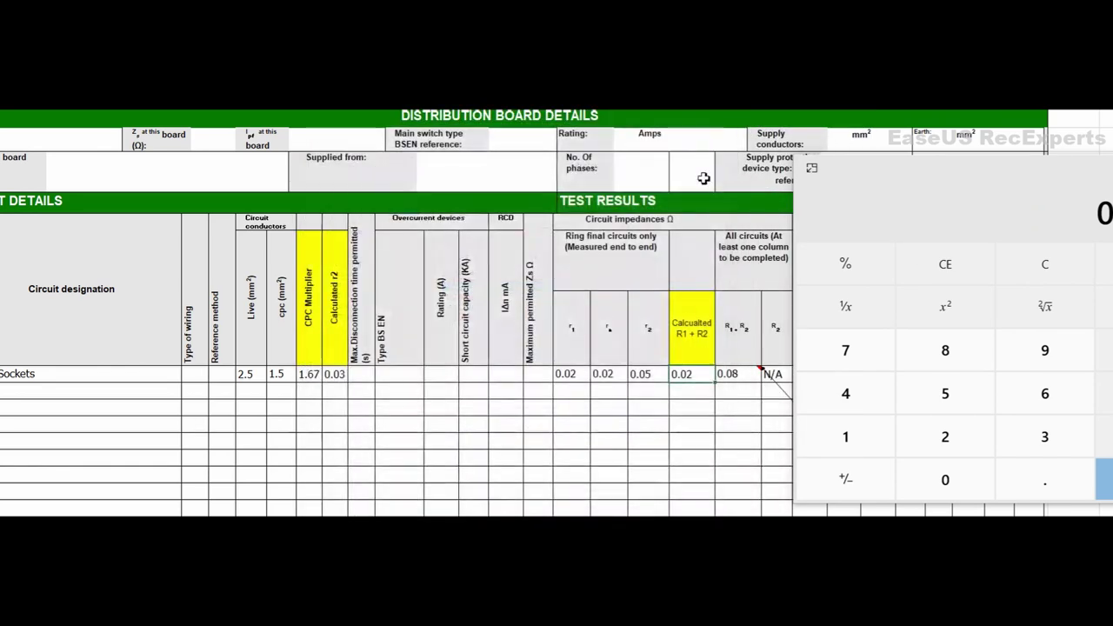
left_click_drag(954, 181, 650, 2)
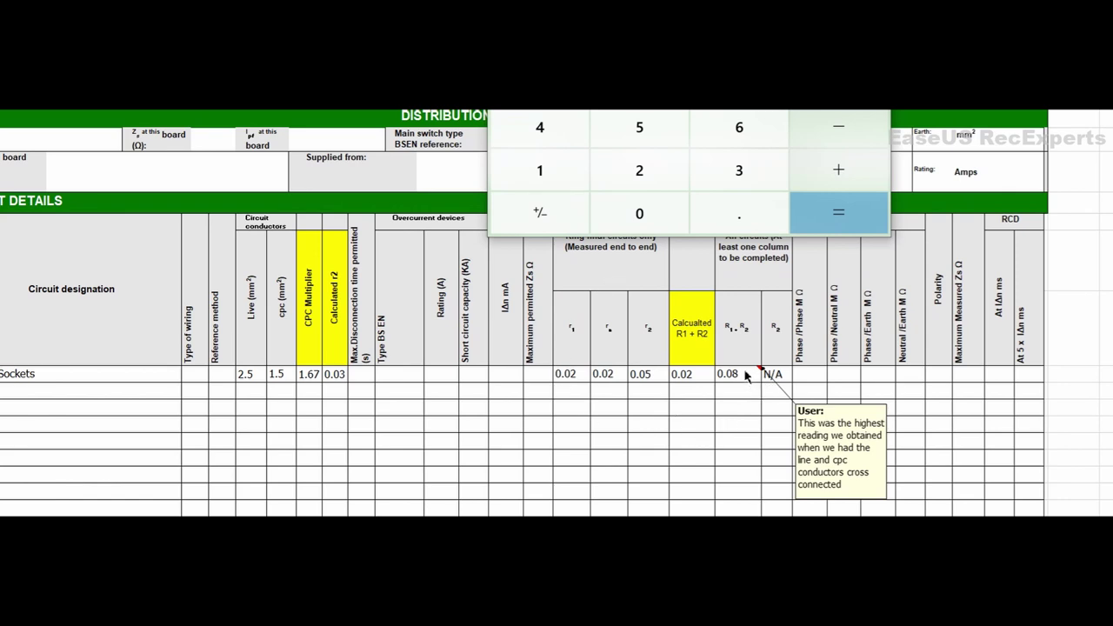